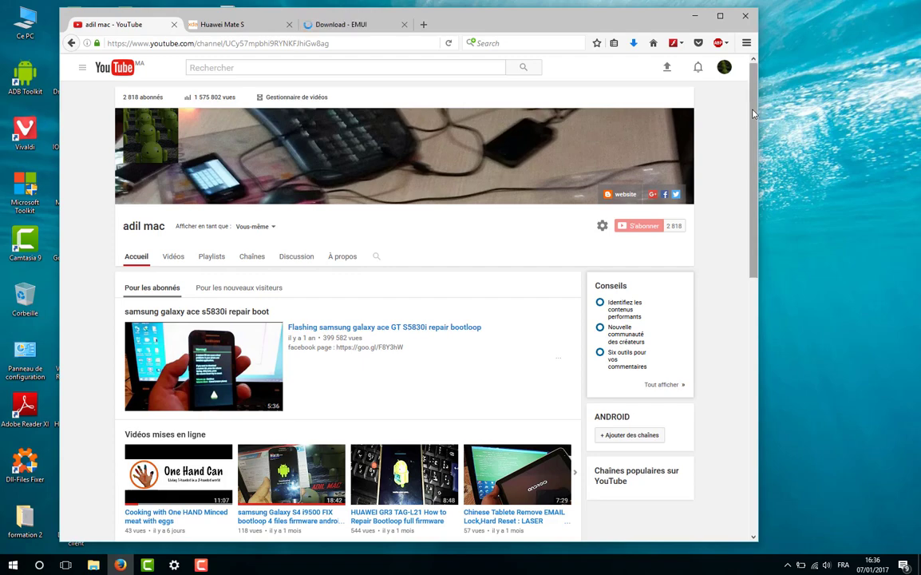
drag(753, 114, 753, 121)
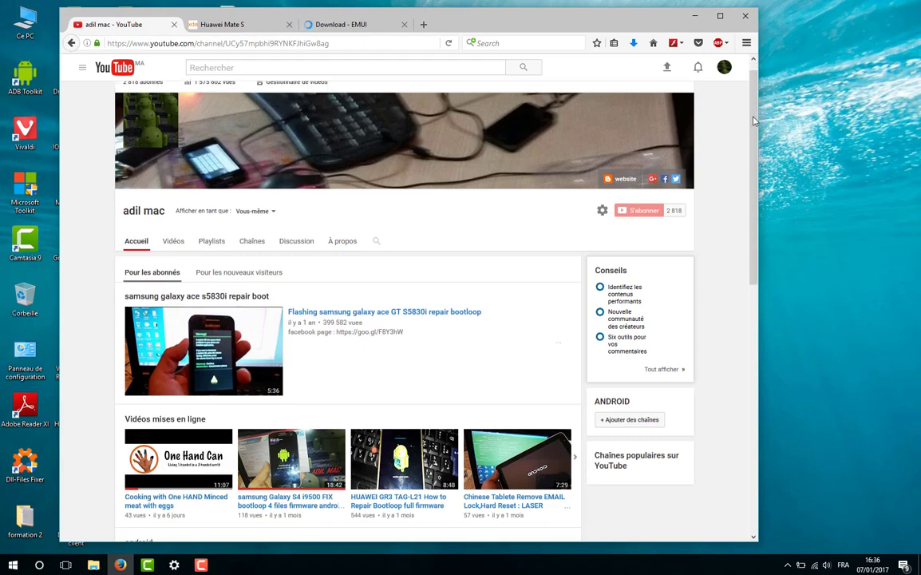
mouse_move(691, 117)
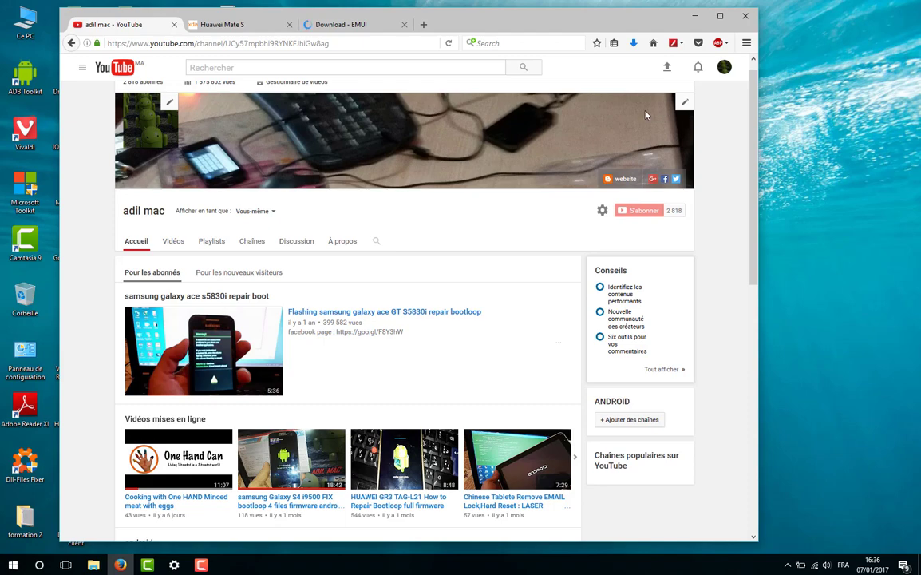
- Switch to Huawei's EMUI download page and open its Unlock Bootloader link
click(360, 23)
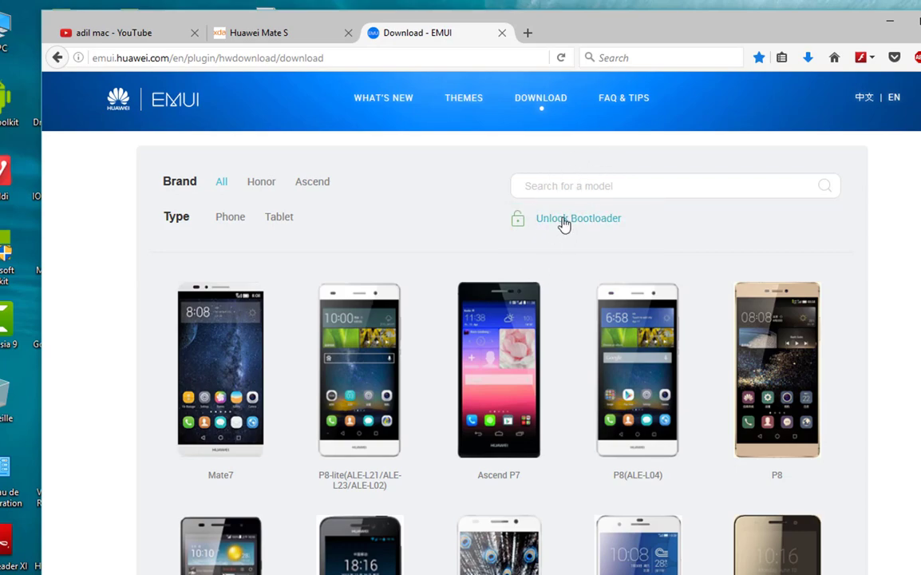
click(563, 221)
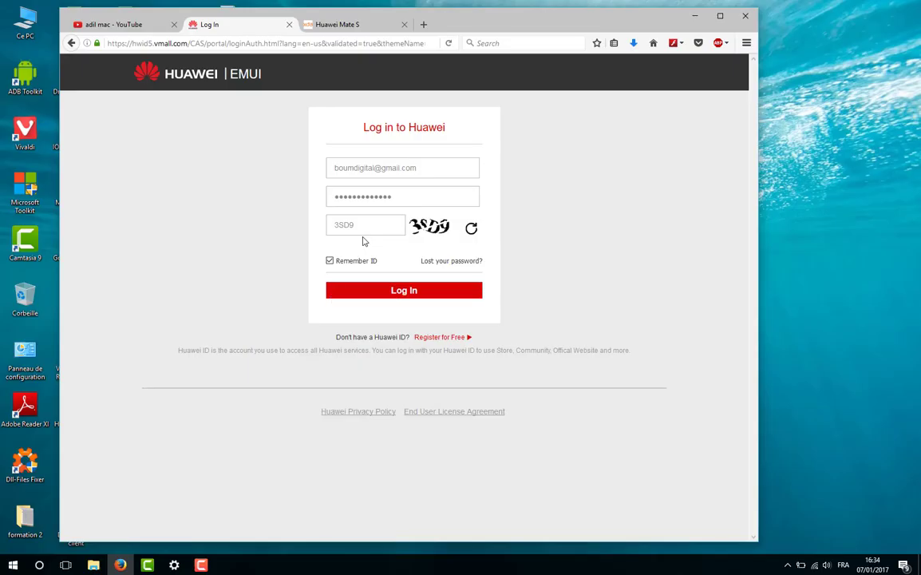
- Replace the password in the Huawei login form with the account password and log in
drag(390, 197, 306, 204)
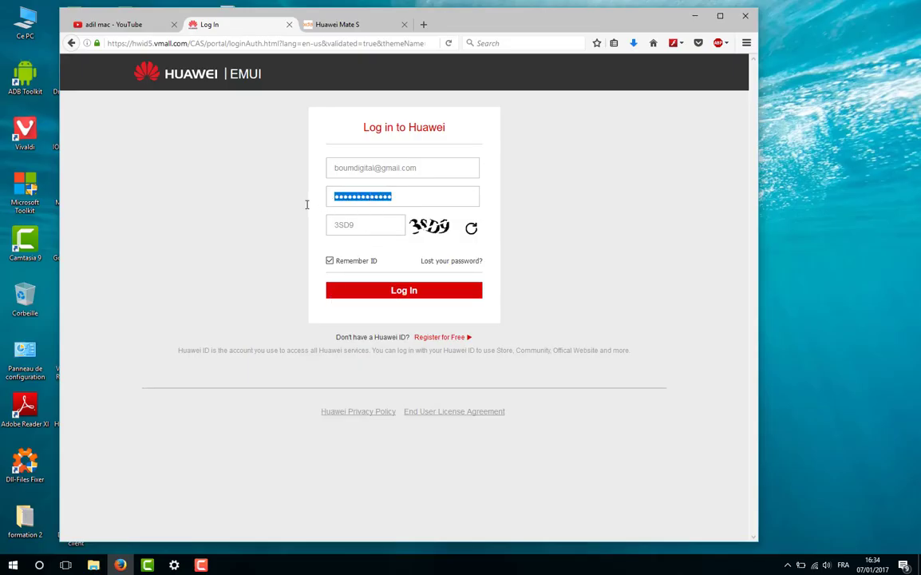
text(a)
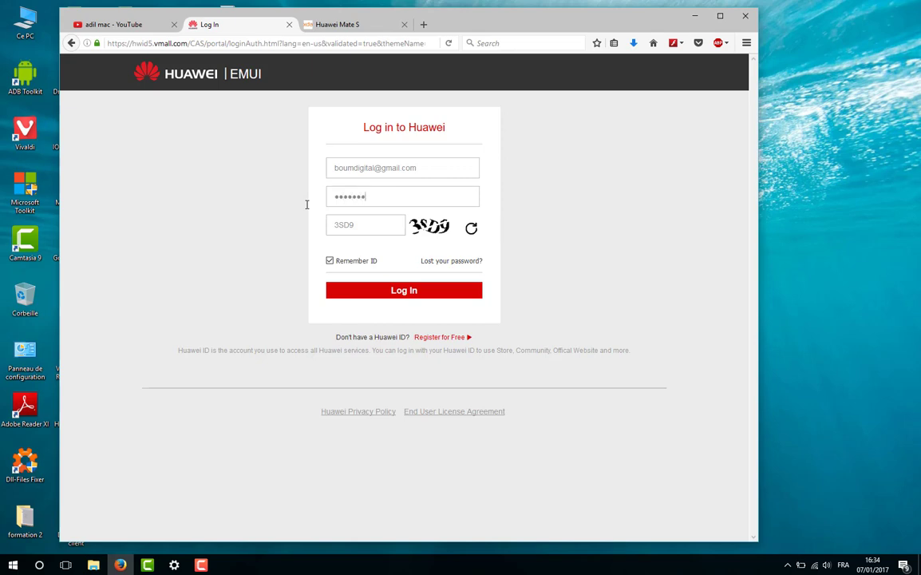
text(aa)
drag(340, 224, 334, 224)
click(404, 291)
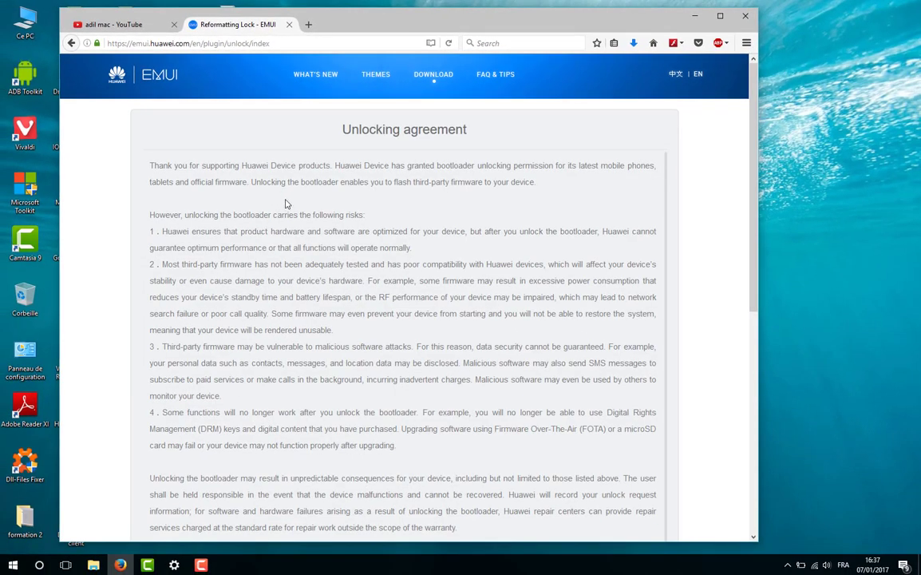
- Accept all terms of the bootloader unlocking agreement and continue to the unlock password request form
scroll(444, 207, down, 10)
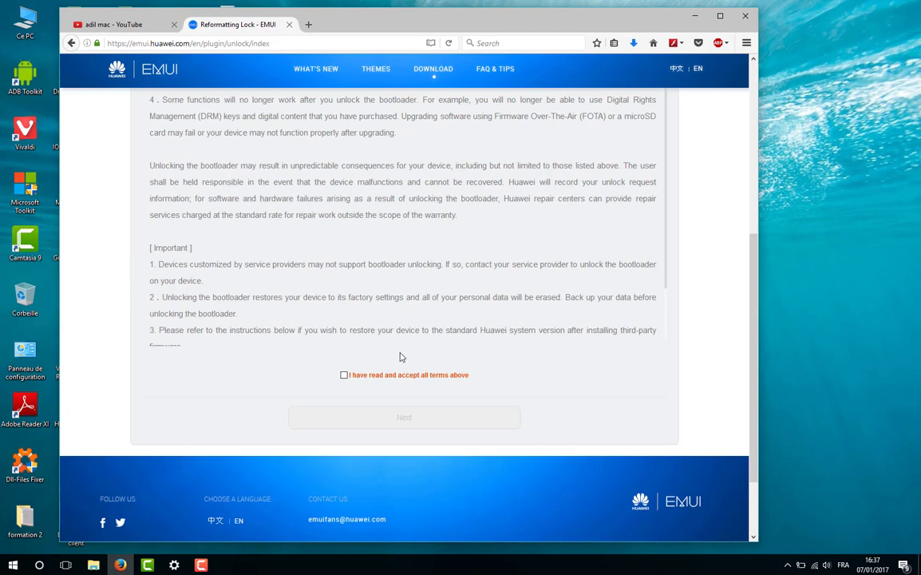
click(344, 376)
click(409, 420)
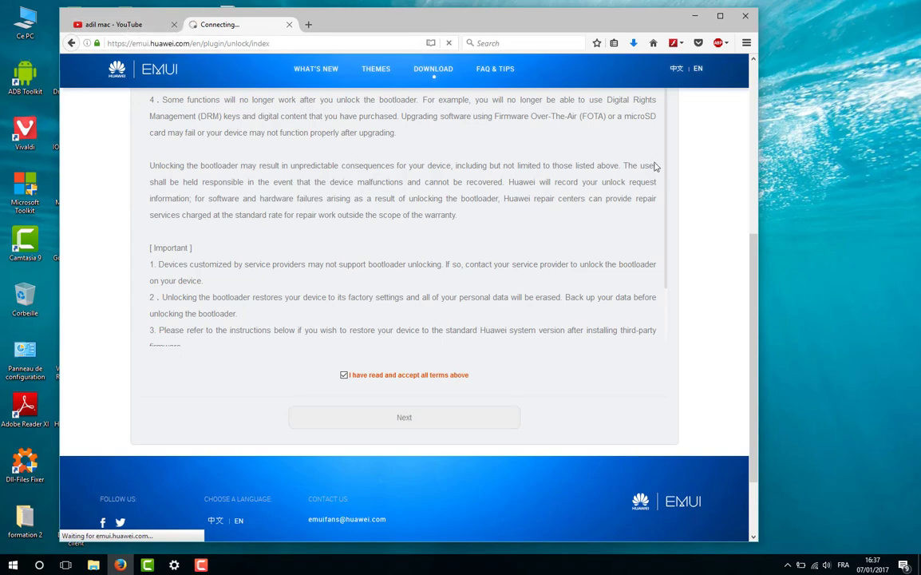
scroll(755, 283, up, 5)
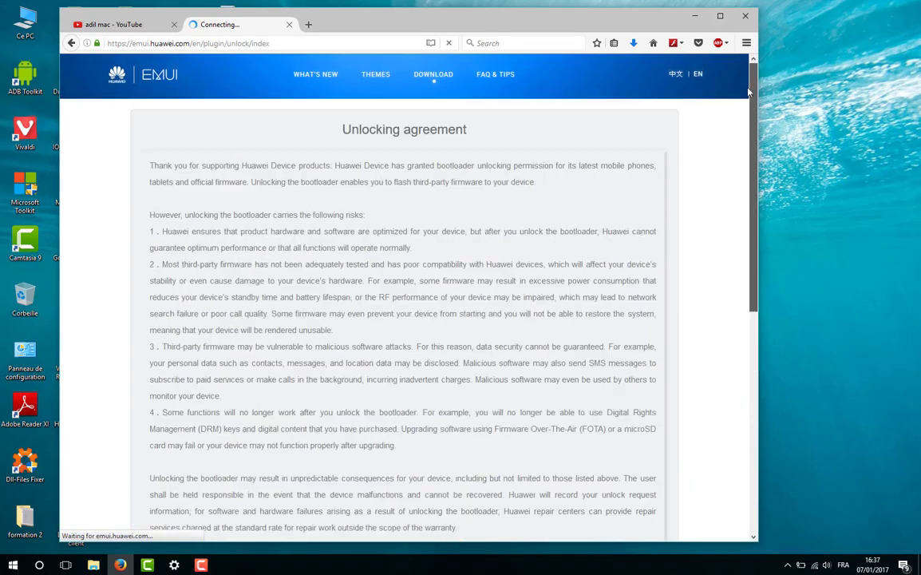
scroll(750, 185, down, 4)
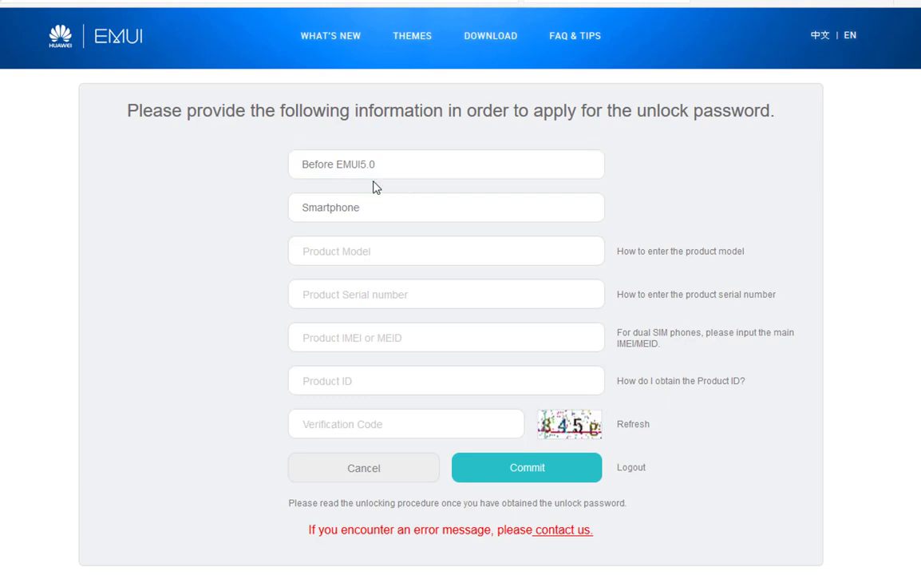
- Keep the firmware version at Before EMUI5.0 and enter CRR-L09 as the product model
click(393, 169)
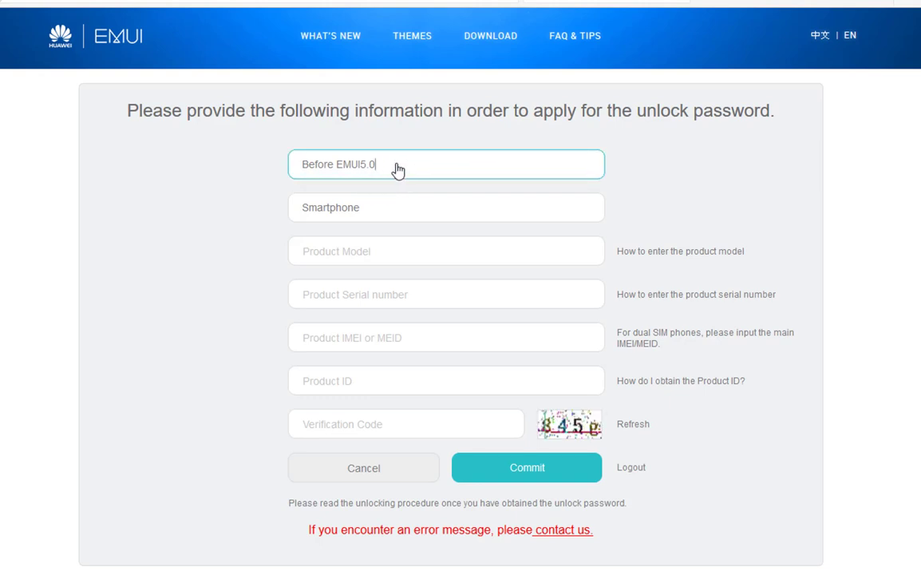
click(383, 253)
text(CRR)
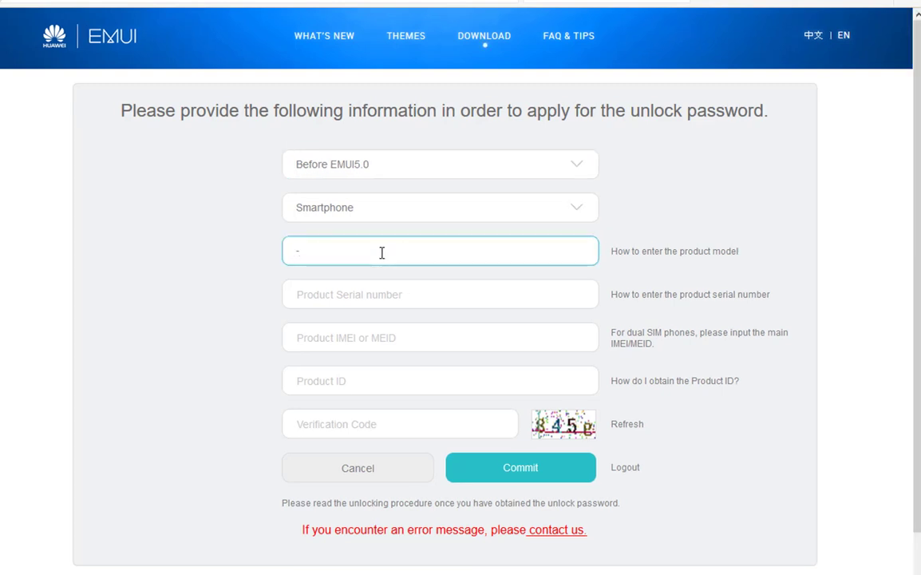
key(BackSpace)
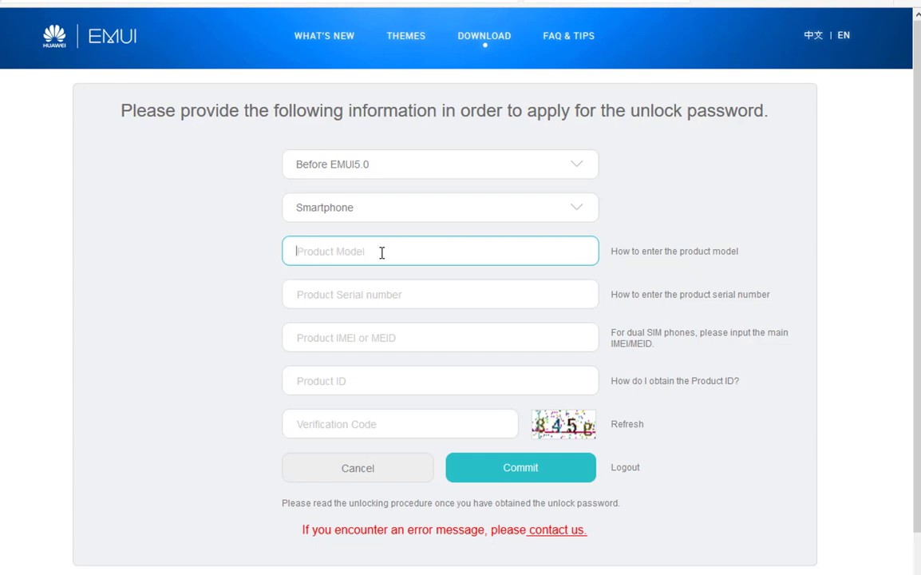
text(CRR-L09)
- Go through the form's serial number, IMEI or MEID, product ID and verification code fields without filling them in
click(405, 298)
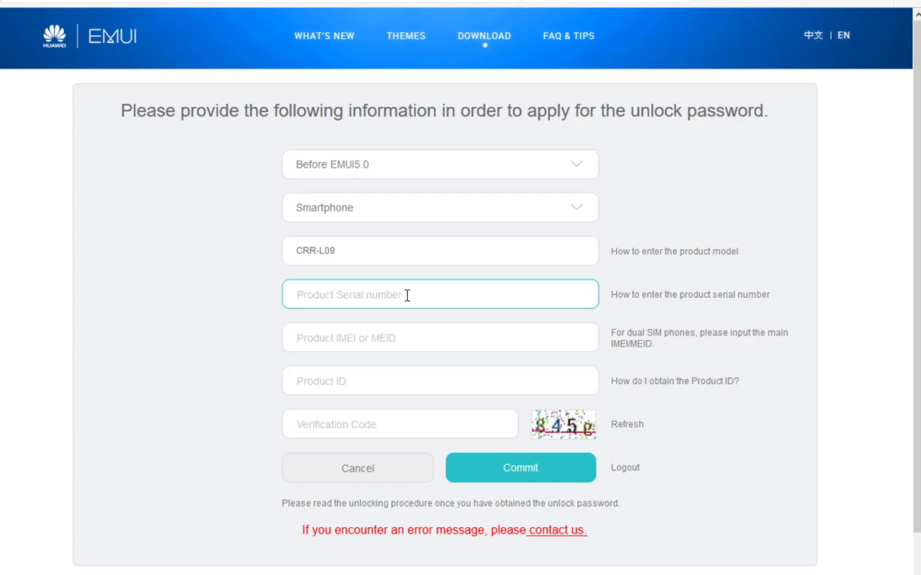
click(410, 338)
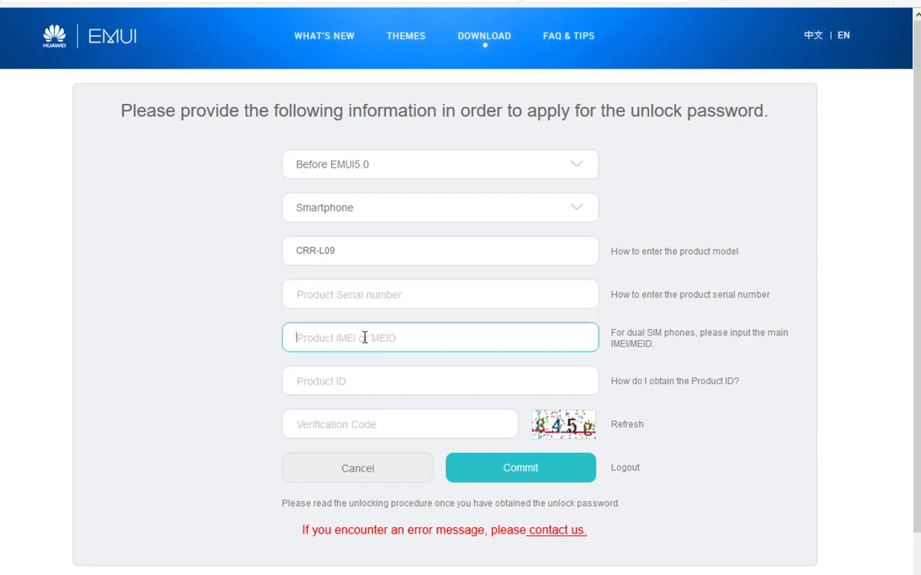
click(362, 381)
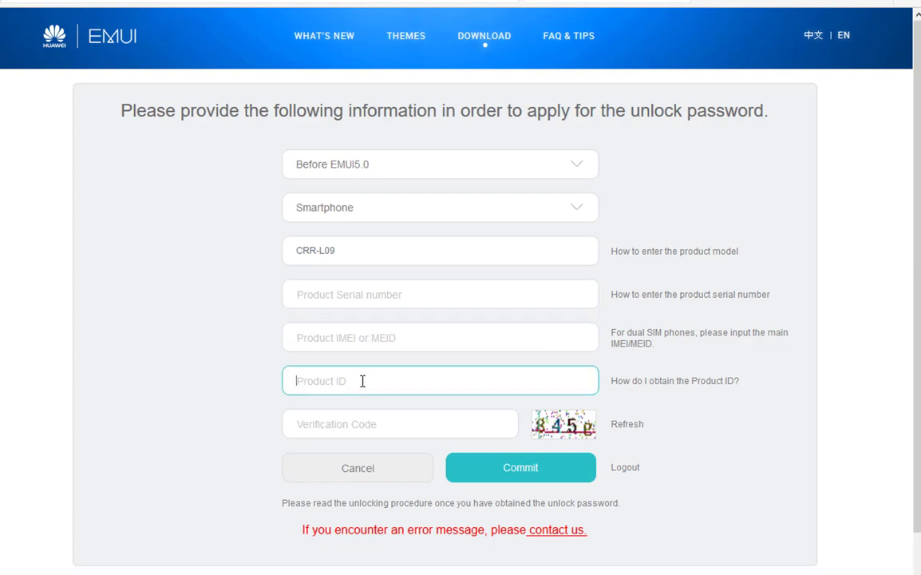
click(399, 428)
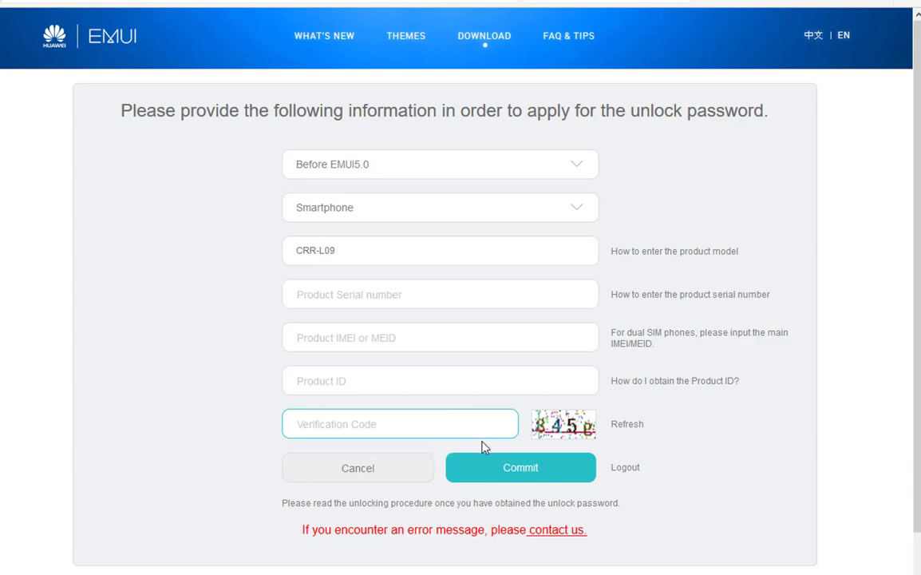
drag(485, 444, 376, 459)
click(375, 459)
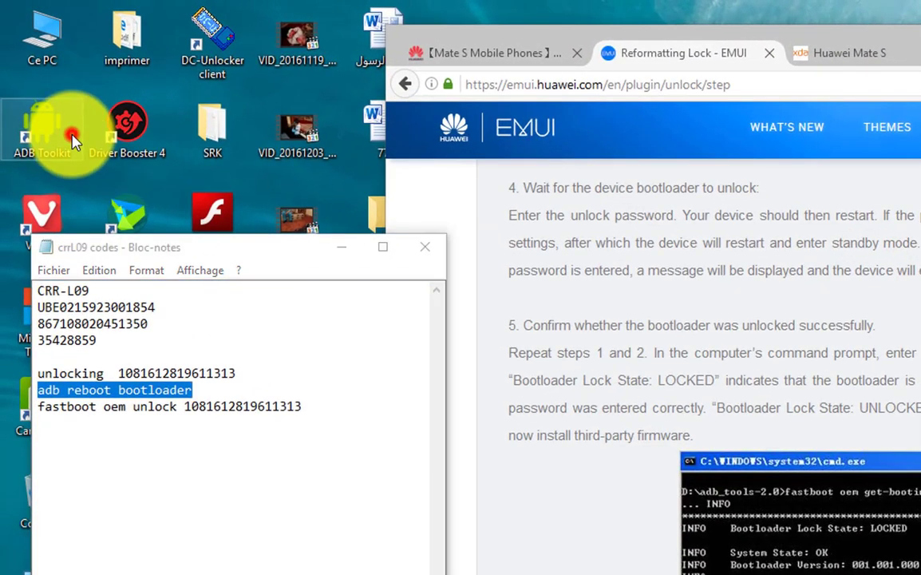
- Launch ADB Toolkit, list the attached ADB devices, and run "adb reboot bootloader" in the console to put the phone in fastboot mode
click(71, 141)
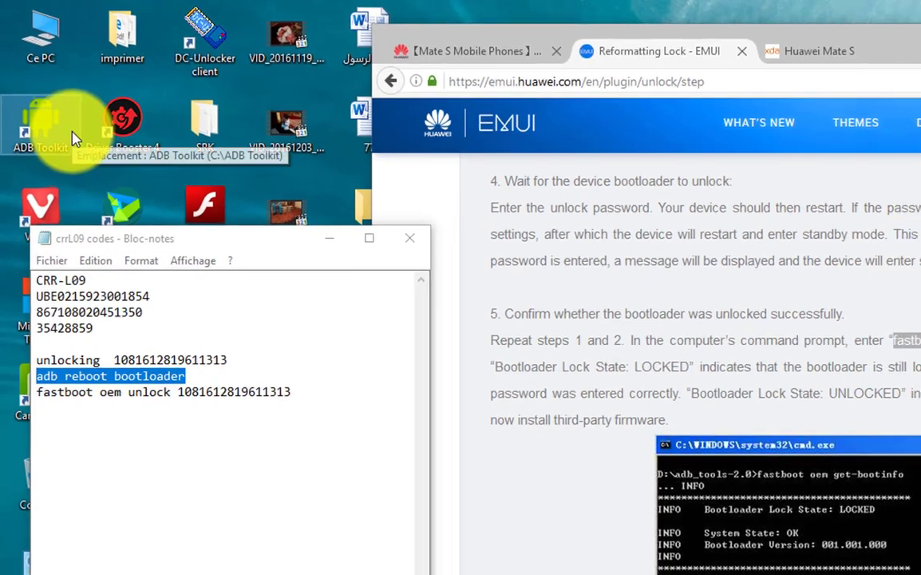
double_click(72, 141)
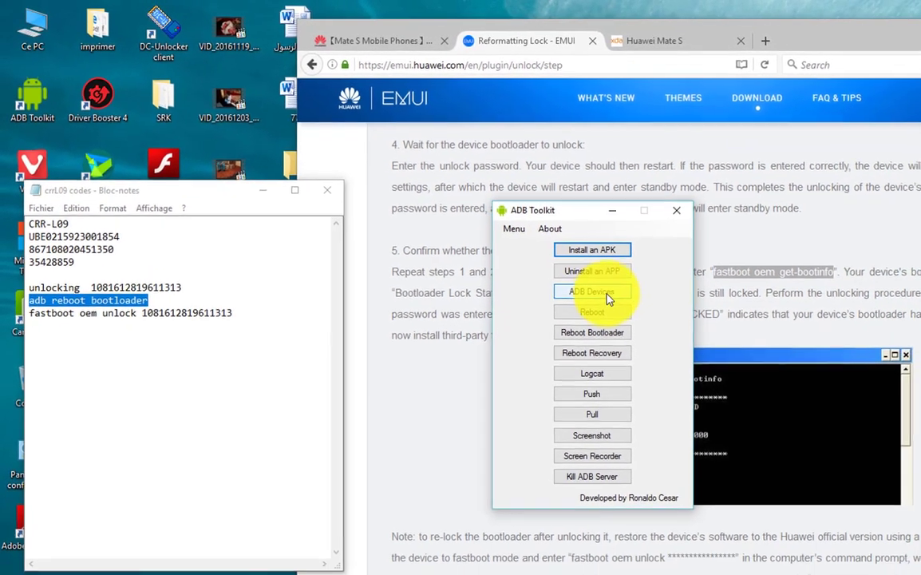
click(621, 301)
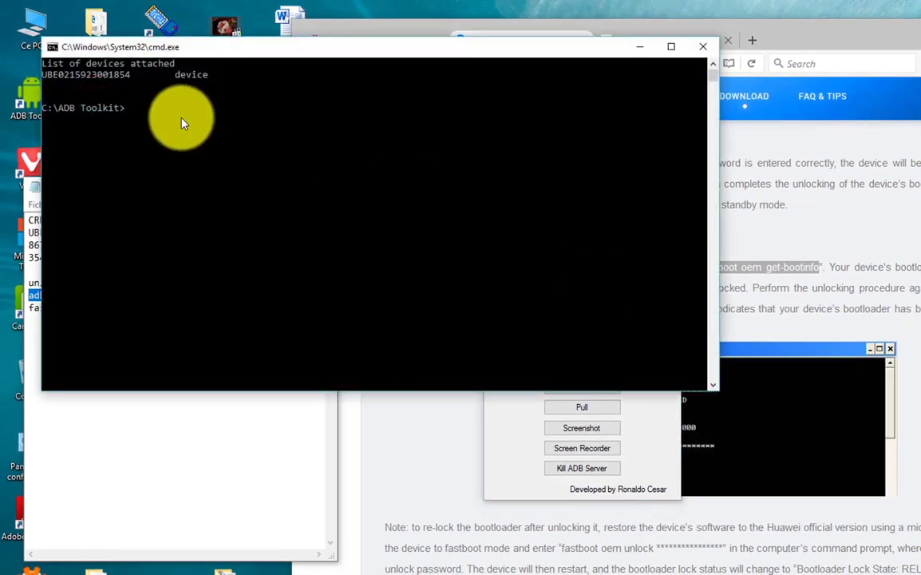
text(adb reboot bootloader)
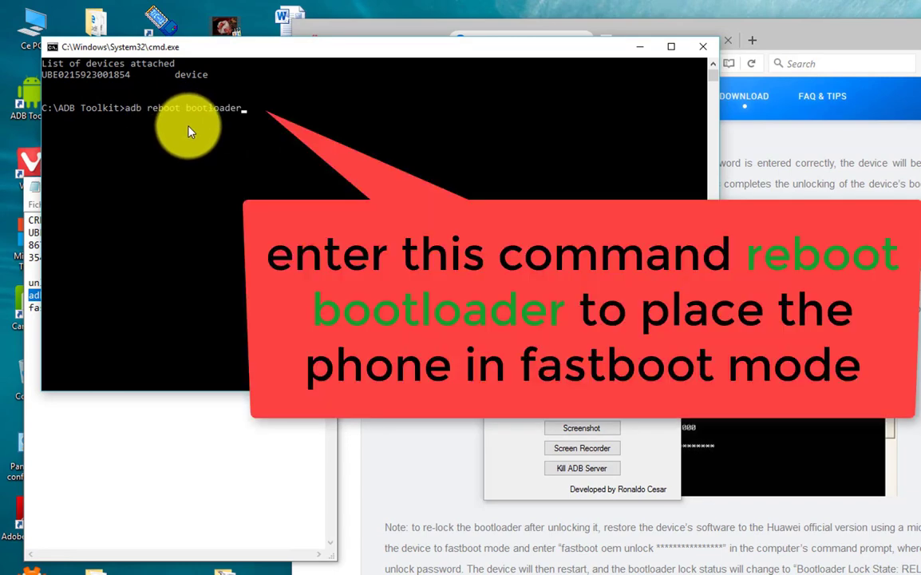
key(Return)
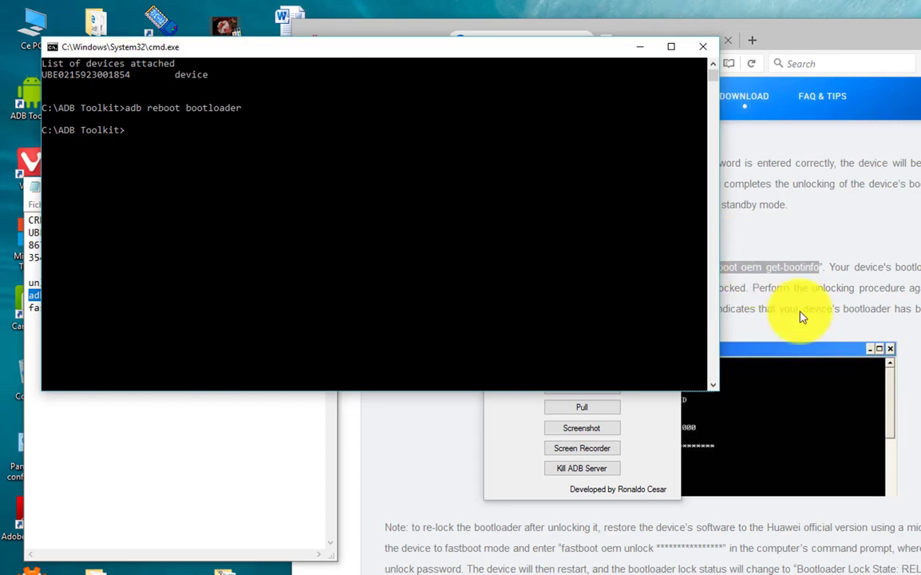
- Copy "fastboot oem get-bootinfo" from the Huawei unlocking instructions and run it in the command prompt to check the lock state
right_click(800, 270)
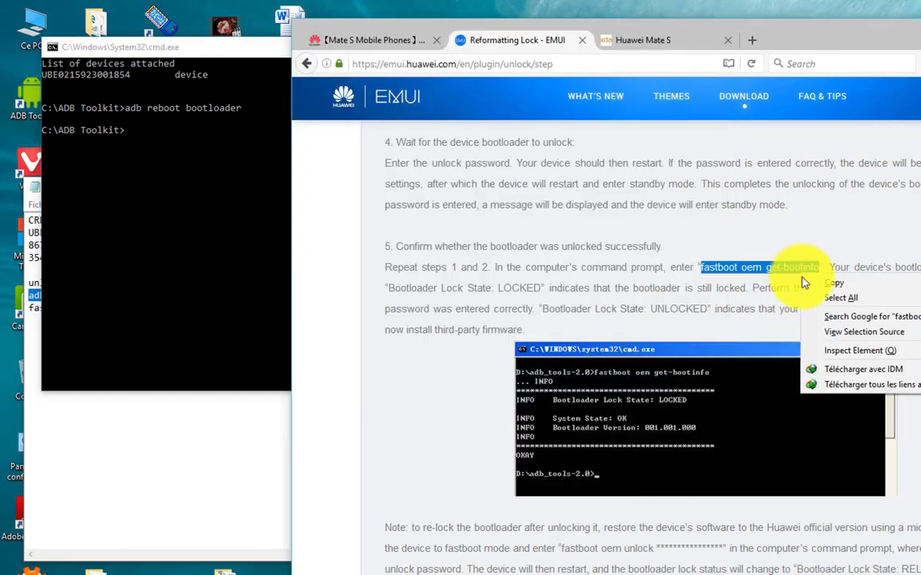
click(830, 274)
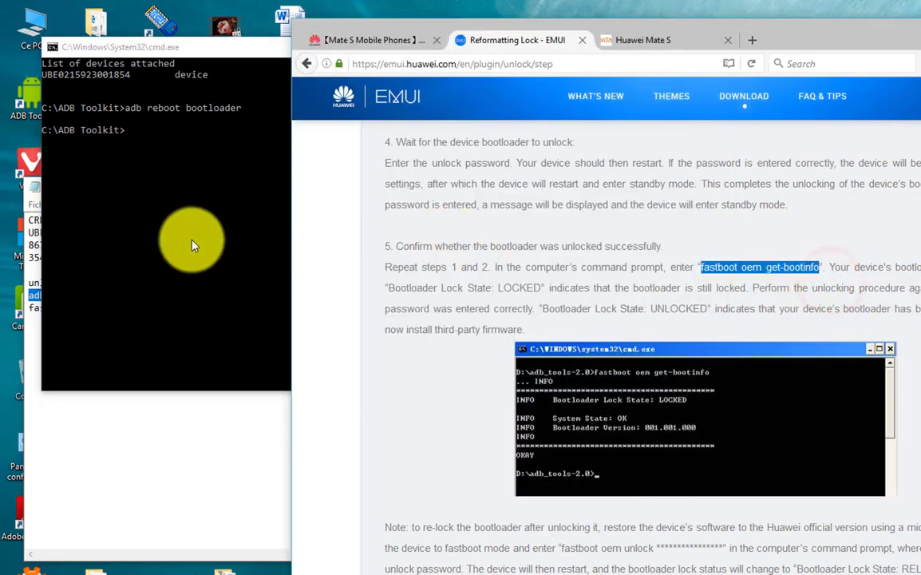
click(193, 244)
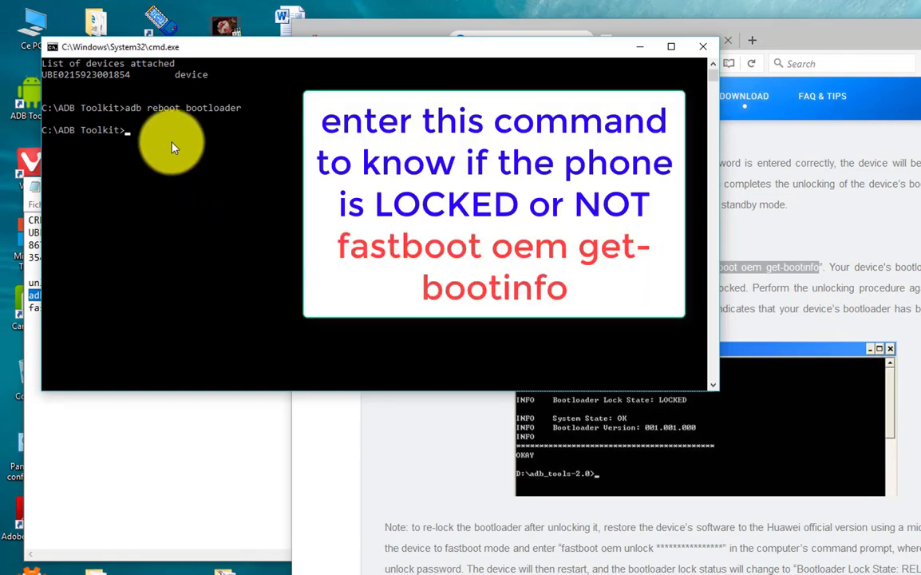
right_click(172, 146)
key(Return)
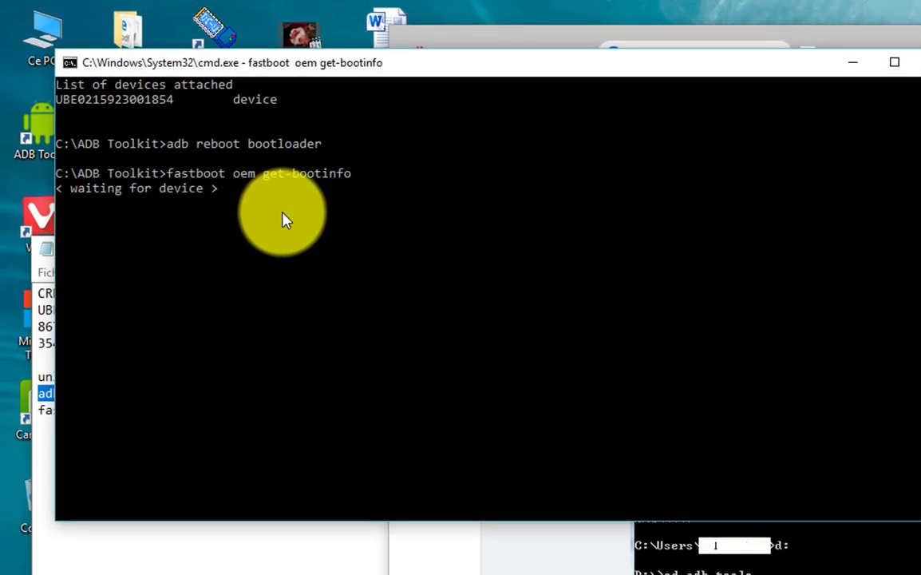
- Run "fastboot devices" to check the phone's connection, and compare with the device connection step in the Huawei instructions
text(fastboot devices)
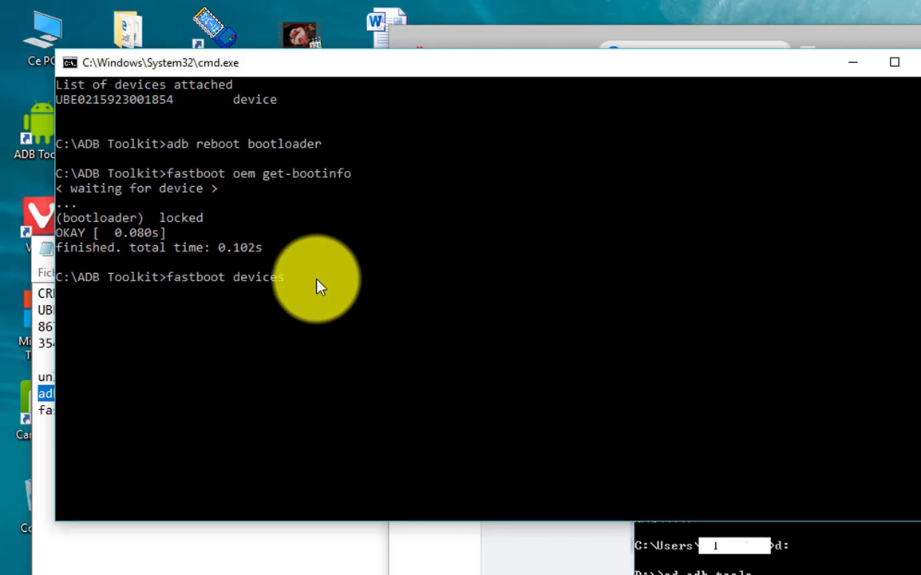
key(Return)
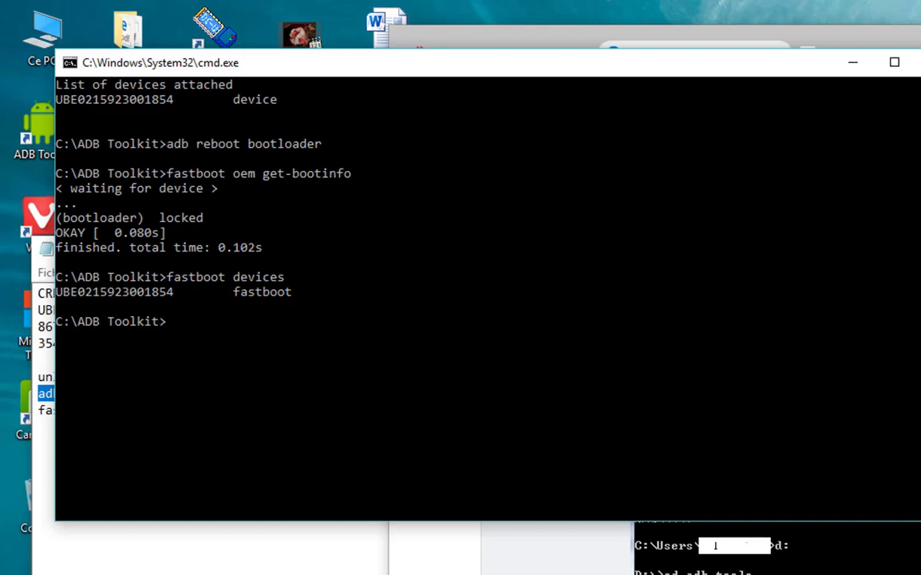
key(alt+Tab)
scroll(647, 331, down, 2)
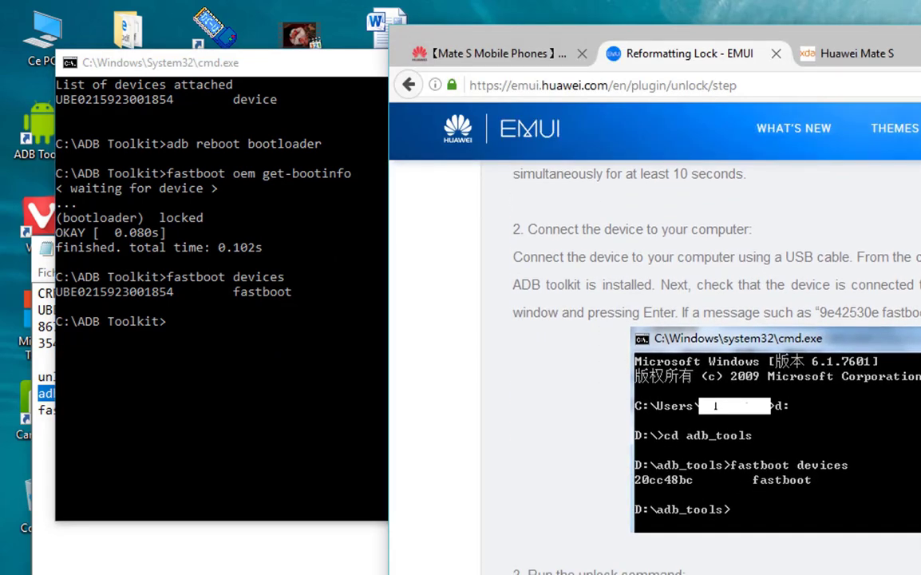
- Copy the "fastboot oem unlock" command with the unlock password from the crrL09 codes notes and run it in the command prompt
click(245, 551)
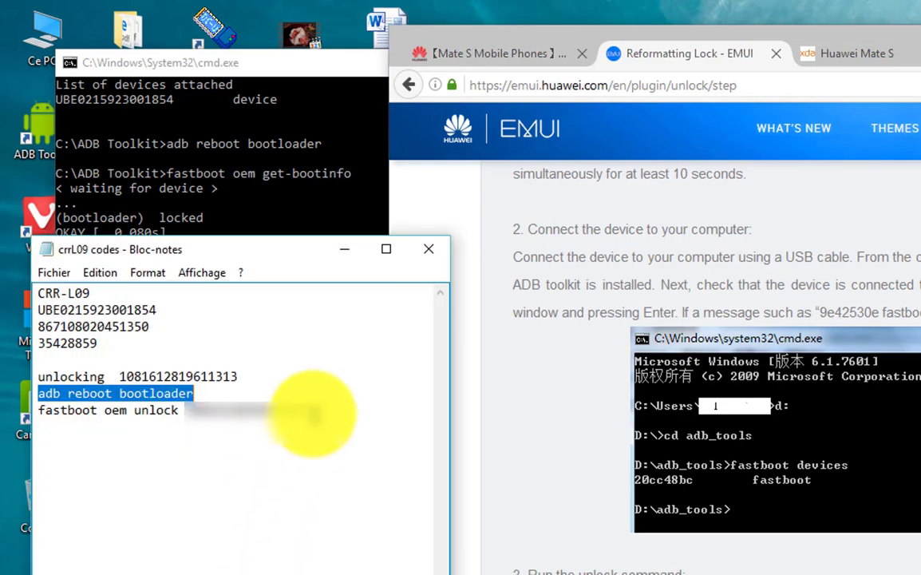
drag(308, 410, 37, 420)
right_click(48, 414)
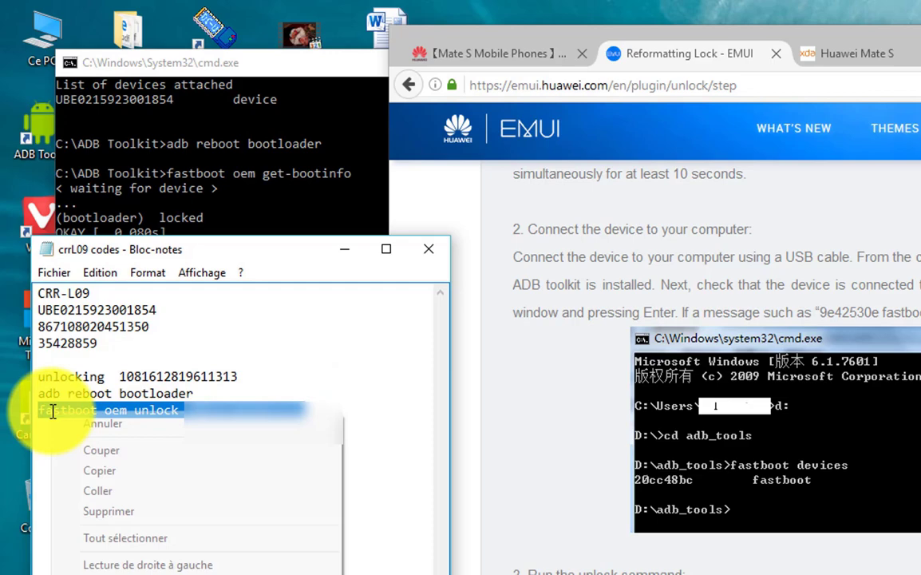
click(104, 472)
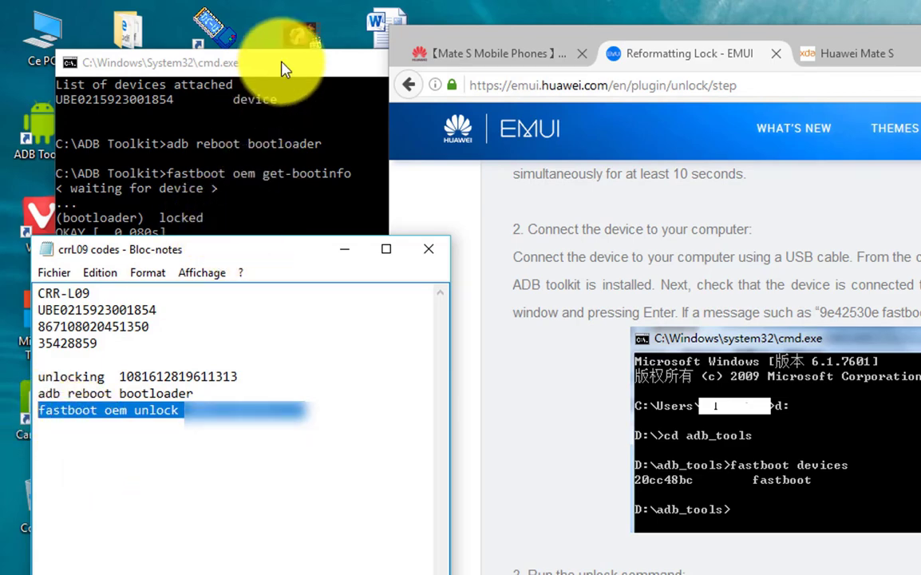
click(284, 67)
right_click(209, 336)
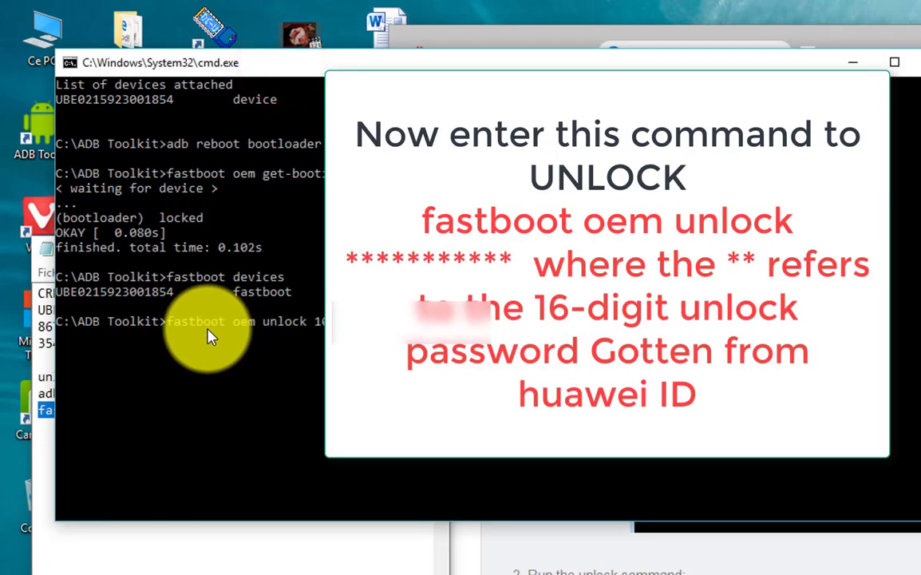
key(Return)
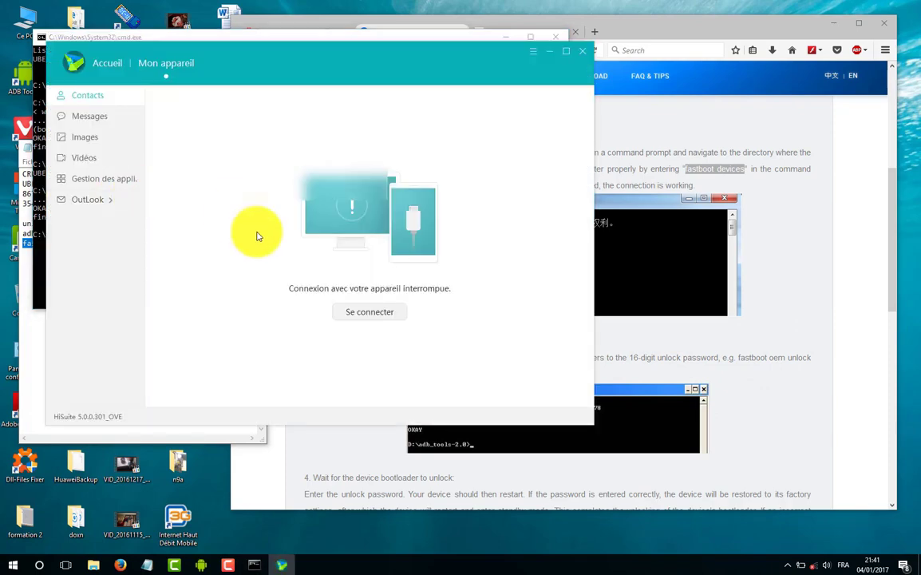
- Reconnect the phone in HiSuite, acknowledge the connection, and close HiSuite and the CRR-L09 folder window
click(367, 315)
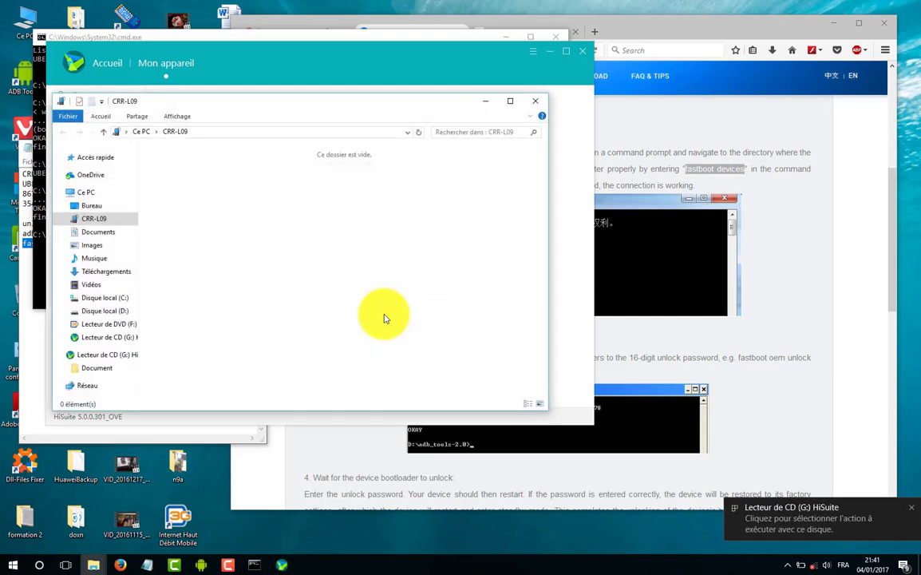
click(535, 101)
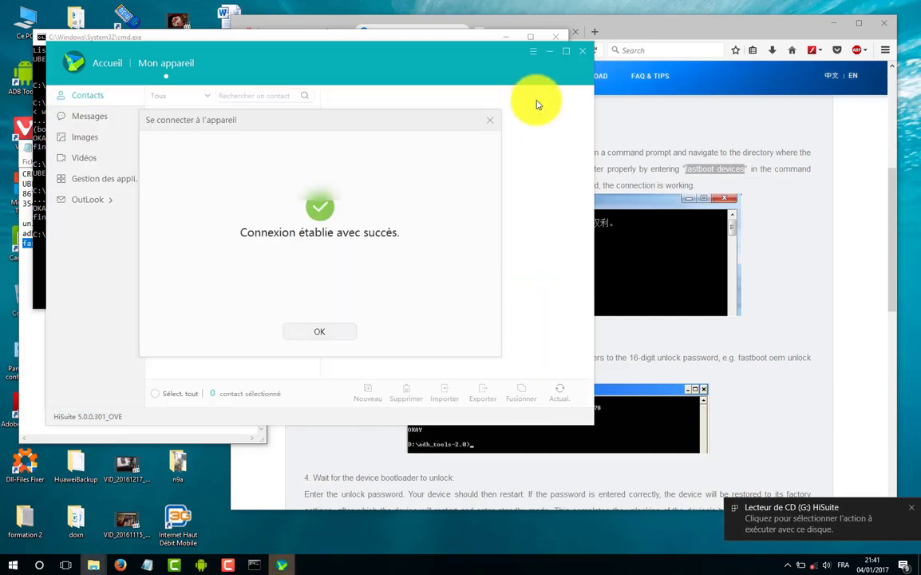
click(325, 331)
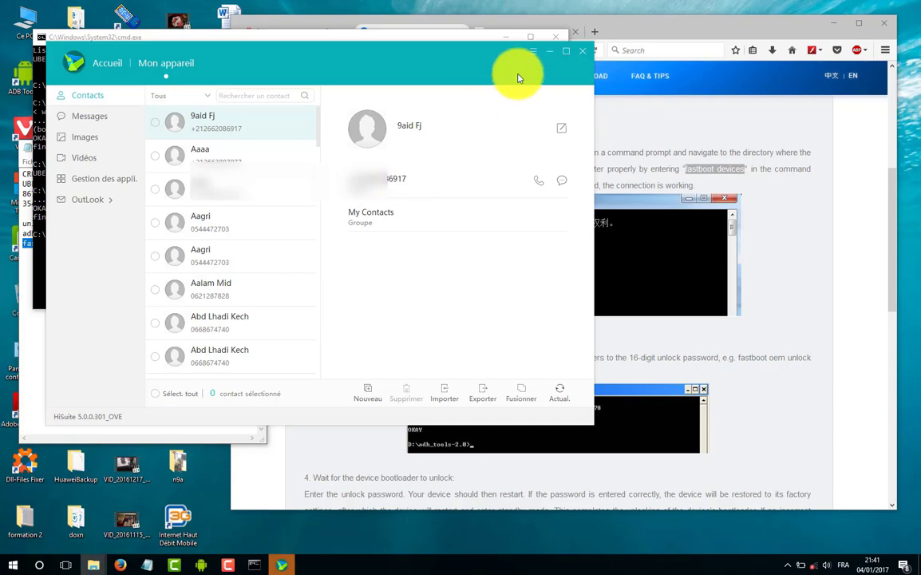
click(583, 51)
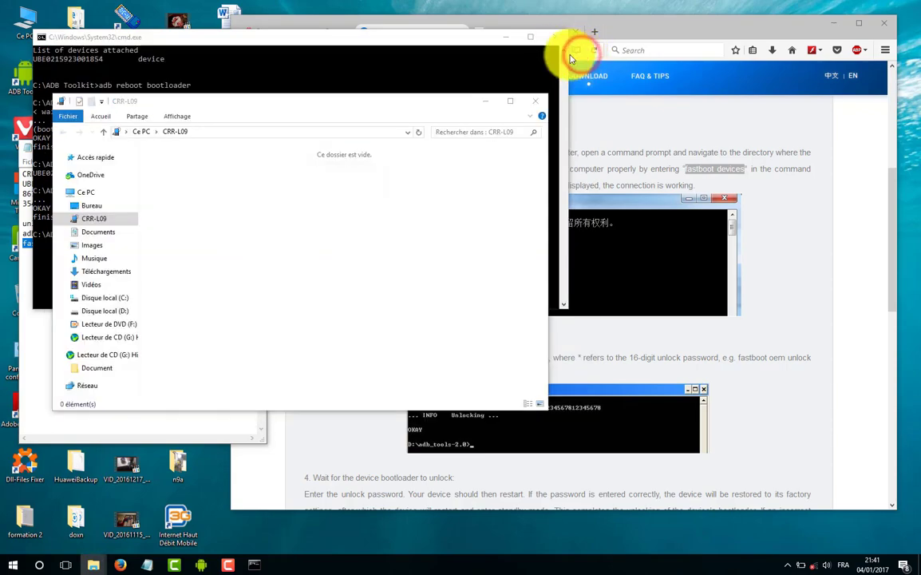
click(535, 102)
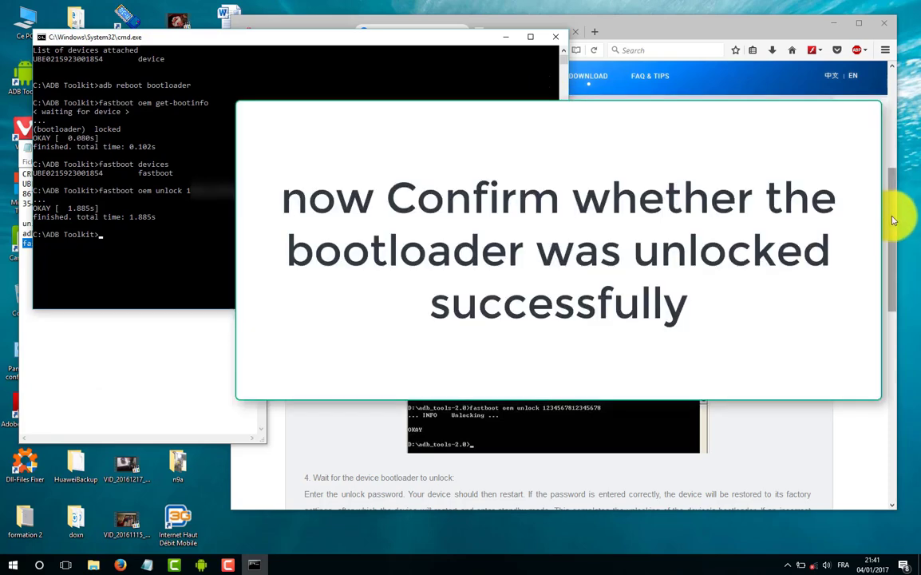
- Review the fastboot mode instructions on the Huawei page and run "adb reboot bootloader" in the command prompt
drag(894, 221, 892, 158)
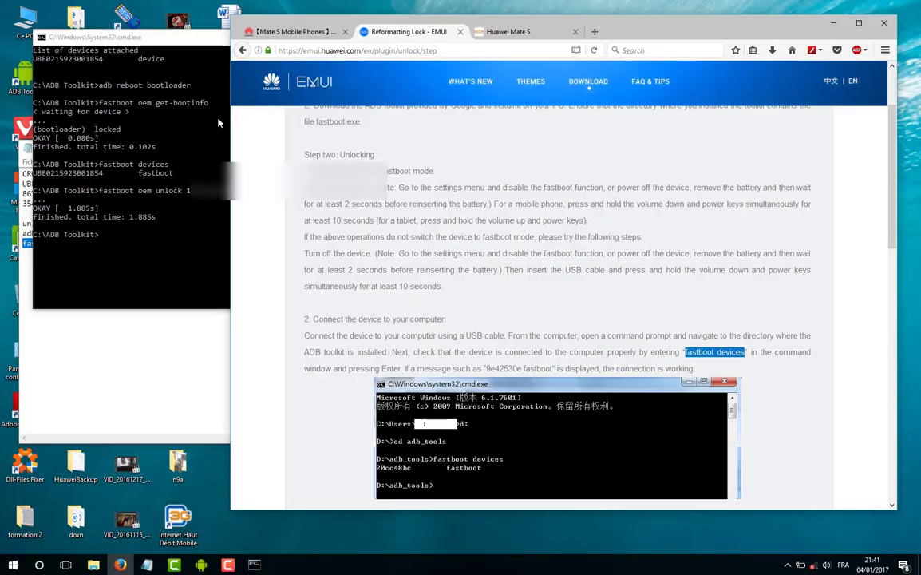
click(193, 87)
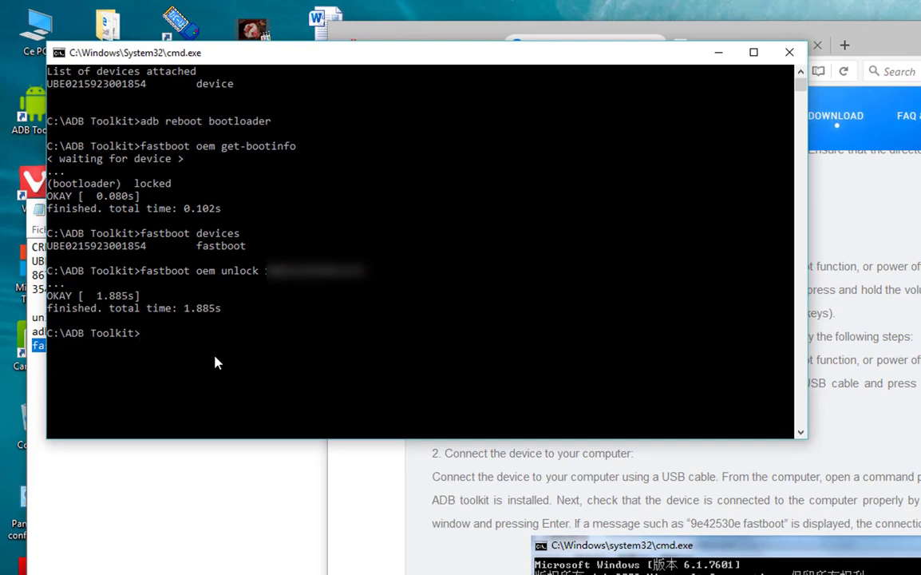
text(adb reb)
text(oot bootloader)
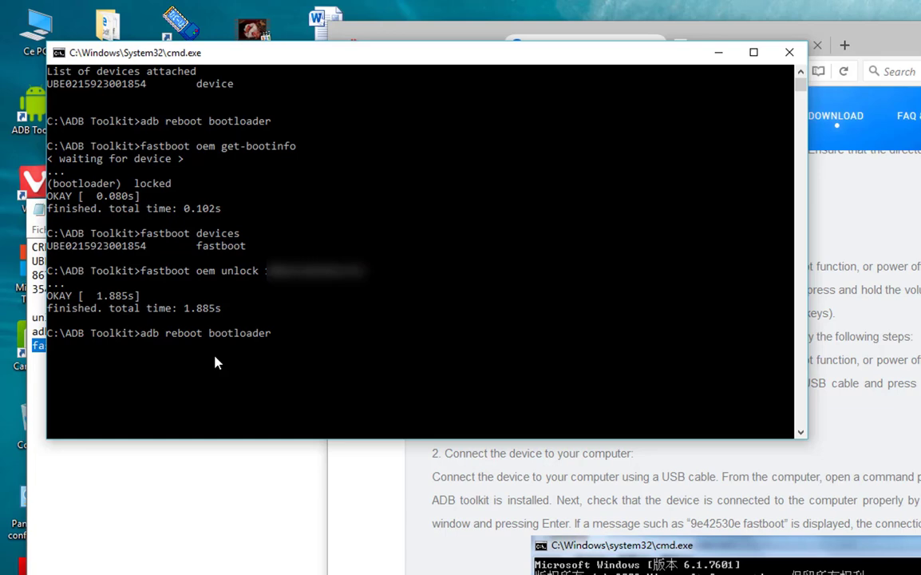
key(Return)
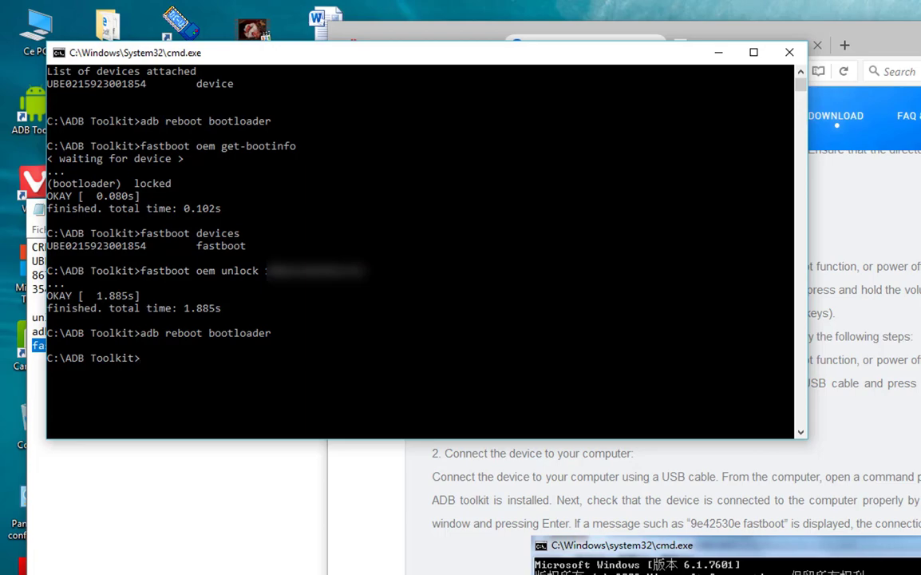
- Copy "fastboot oem get-bootinfo" from step 5 of the Huawei instructions and run it in the command prompt to verify the lock state
key(alt+Tab)
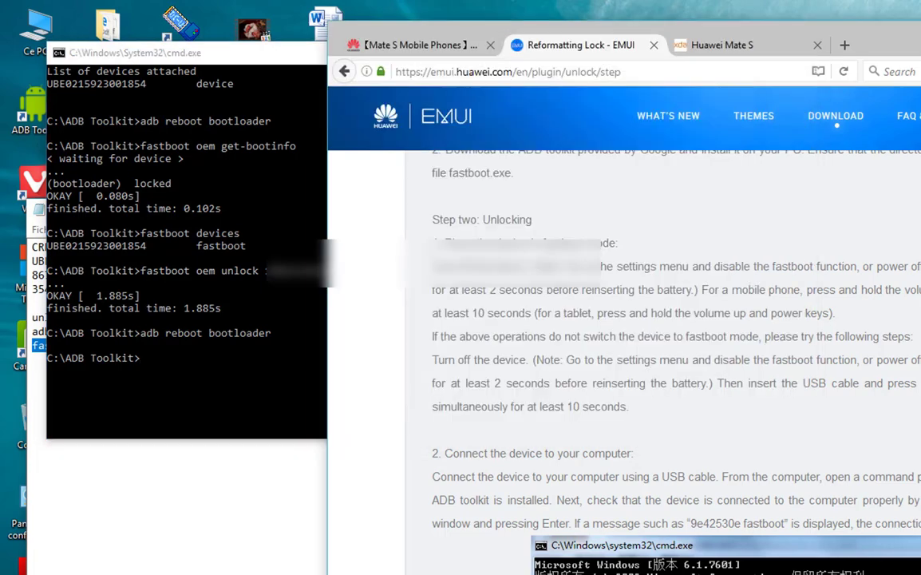
scroll(623, 335, down, 5)
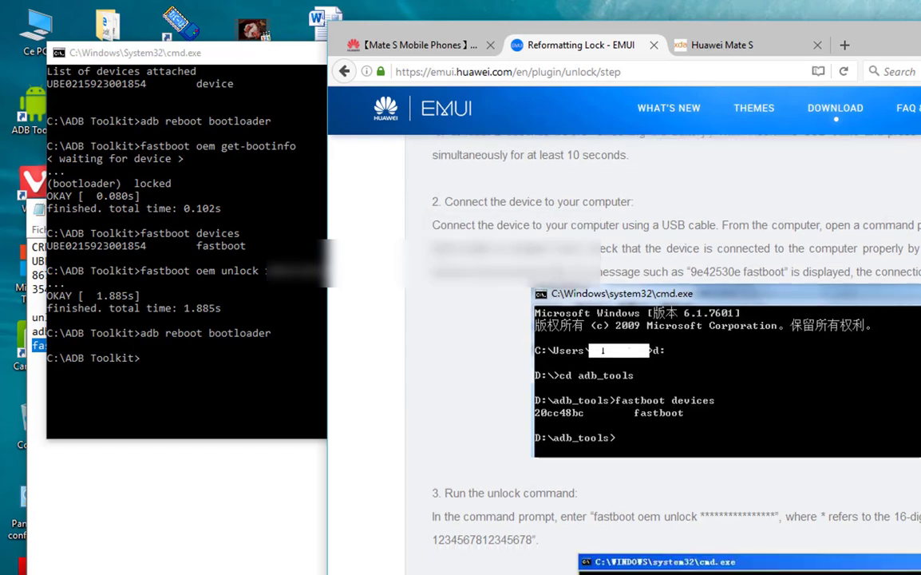
scroll(622, 335, down, 4)
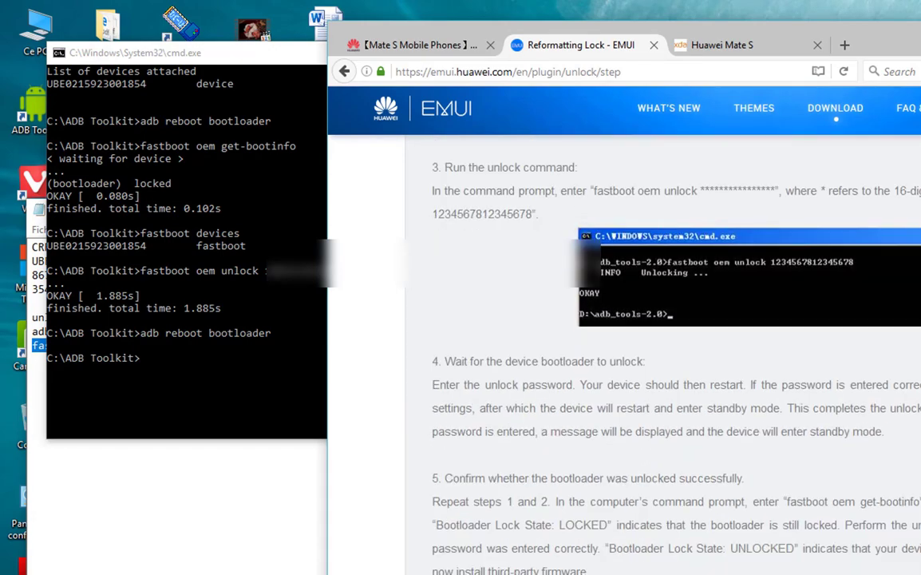
scroll(623, 335, down, 1)
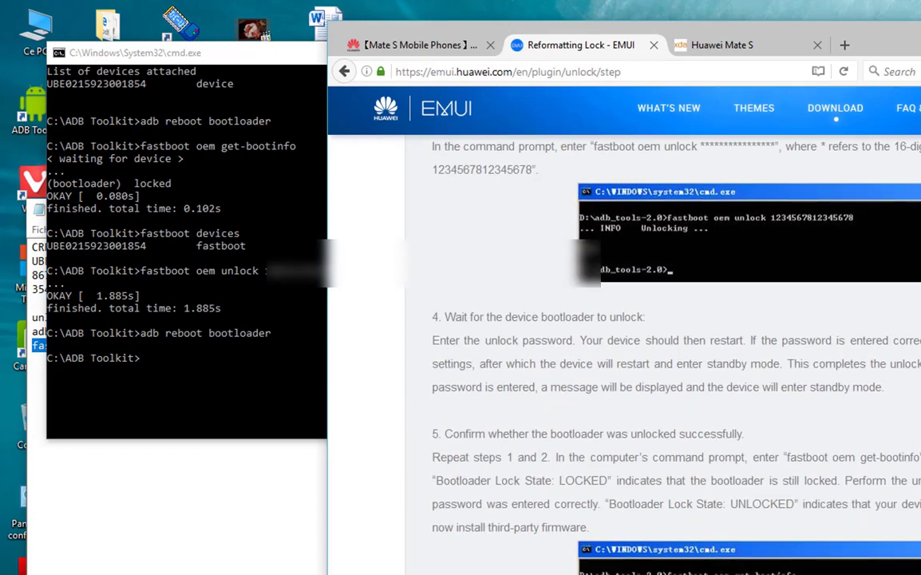
drag(918, 457, 786, 457)
right_click(803, 457)
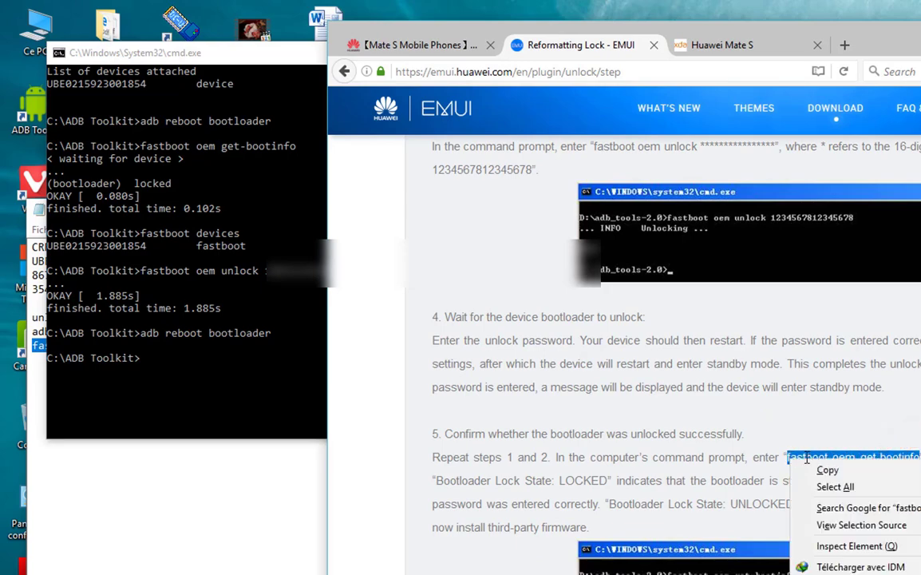
click(814, 469)
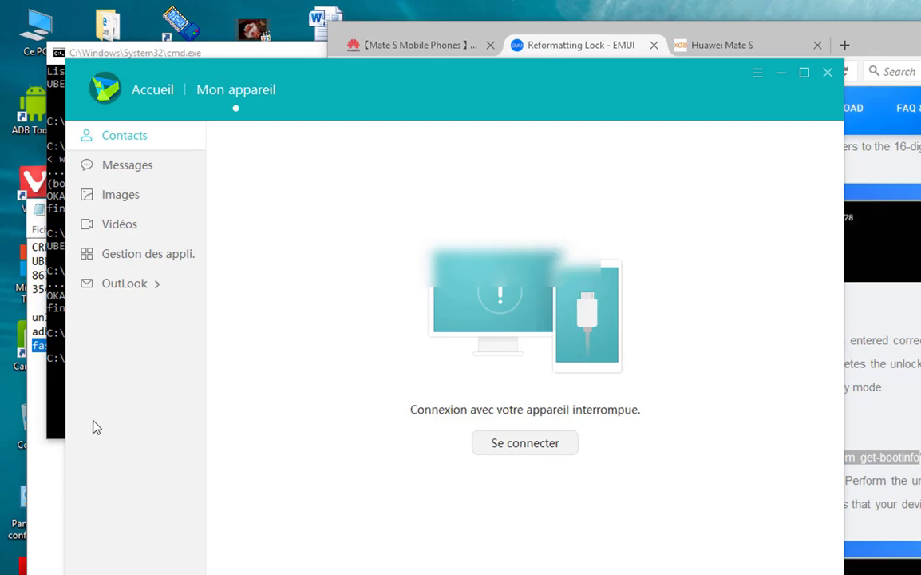
click(62, 405)
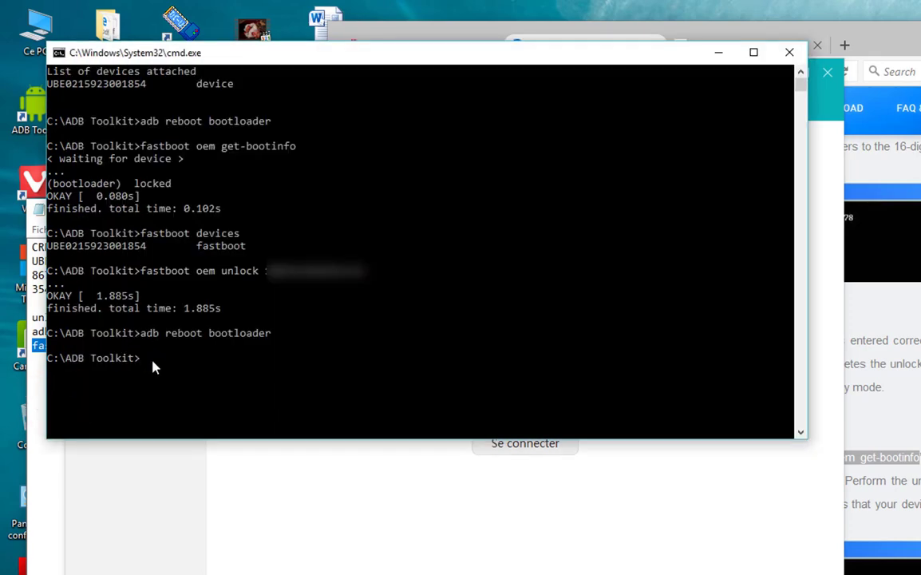
key(ctrl+v)
key(Return)
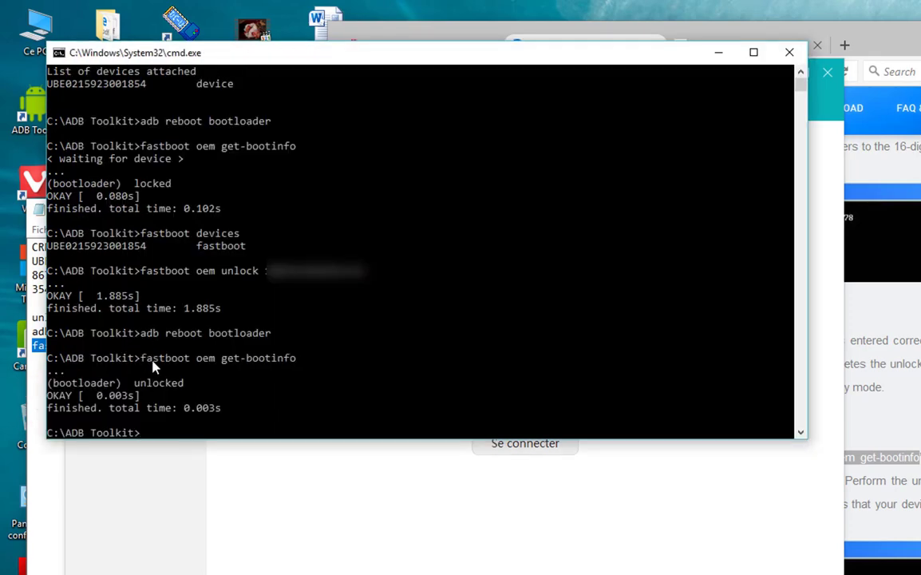
- Highlight the bootloader lock state in the output of the last get-bootinfo command
drag(195, 367, 128, 389)
click(198, 384)
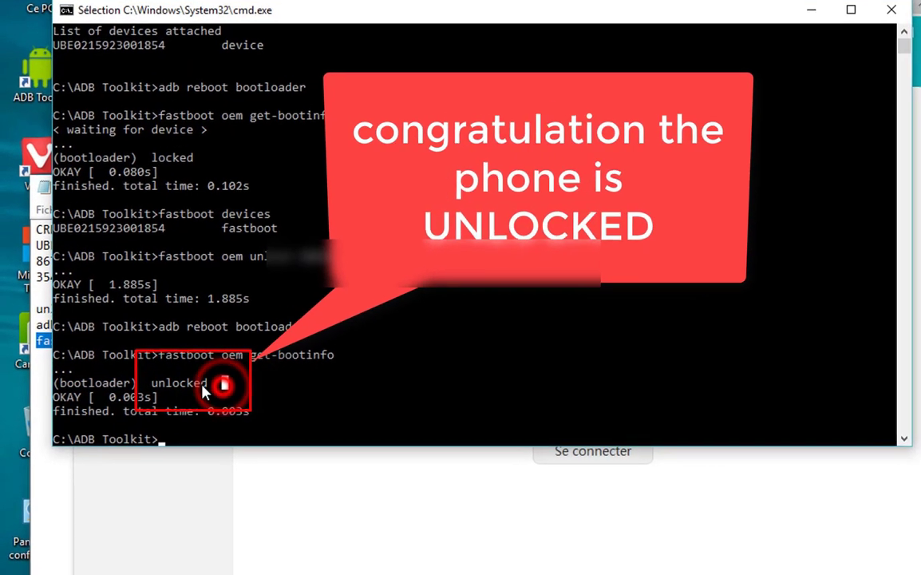
drag(222, 382, 152, 393)
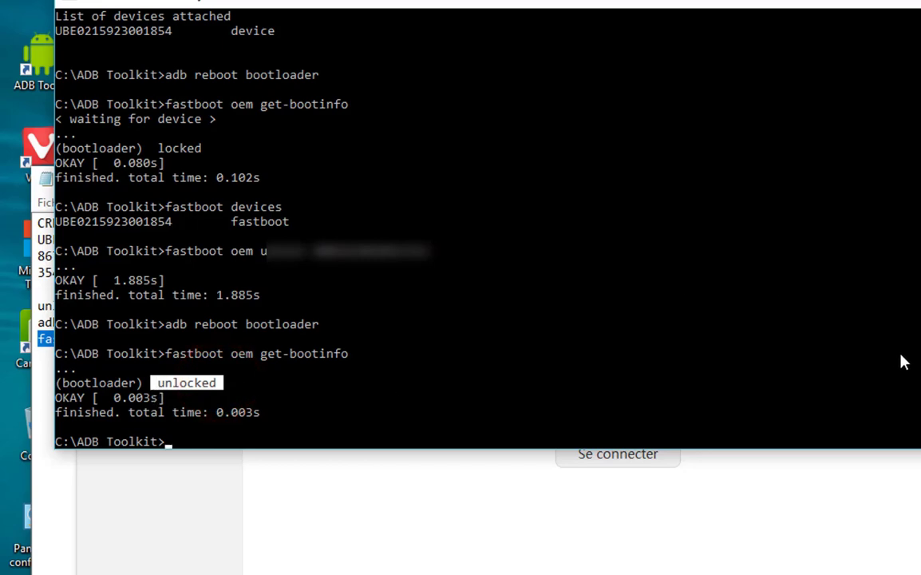
scroll(479, 227, down, 2)
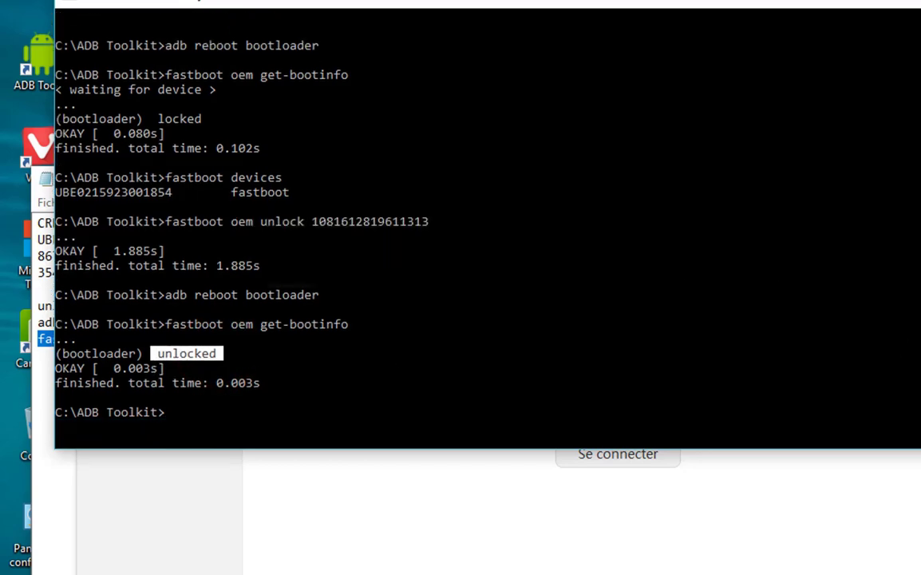